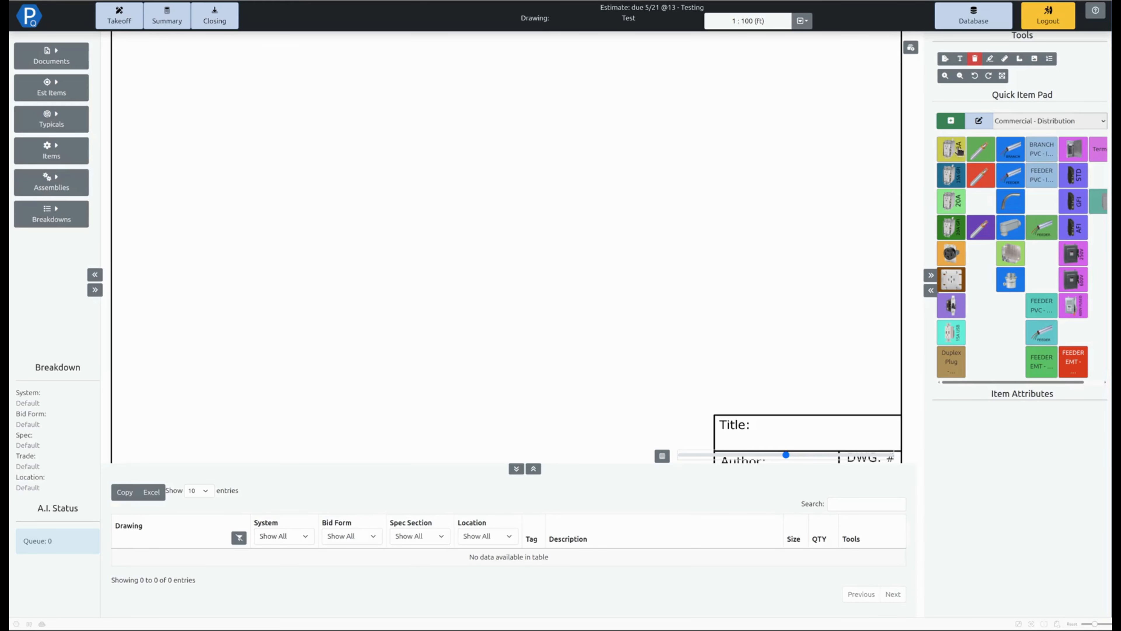
Place a 15A single-box duplex plug with #12 gauge and drop length 10 in the drawing's upper-left area
left_click(951, 151)
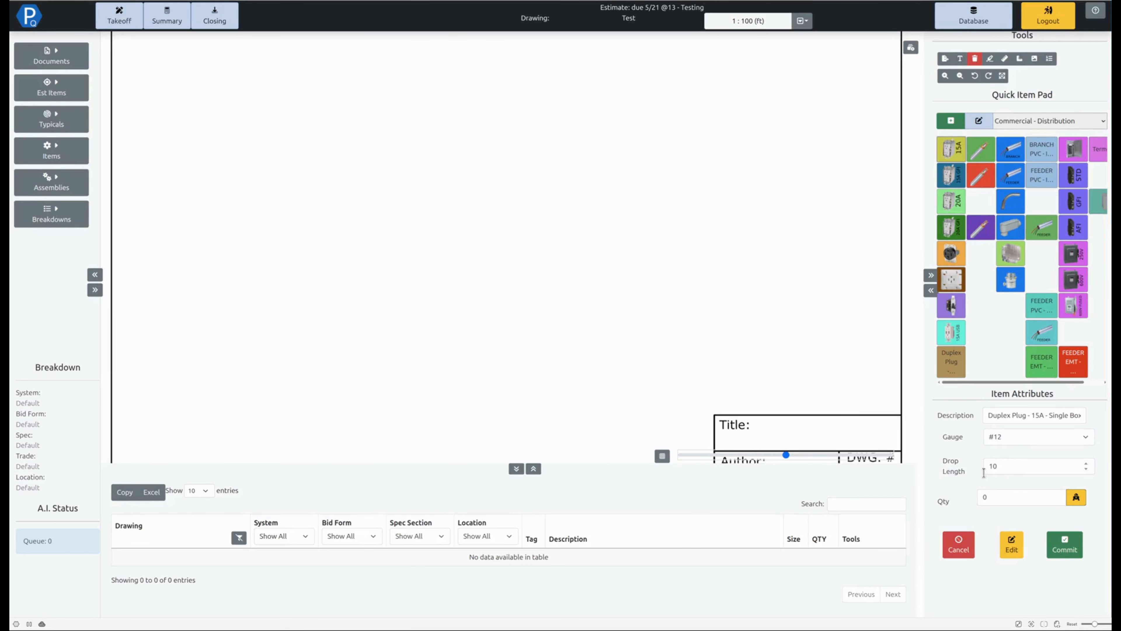
left_click(1008, 466)
left_click_drag(156, 73, 190, 101)
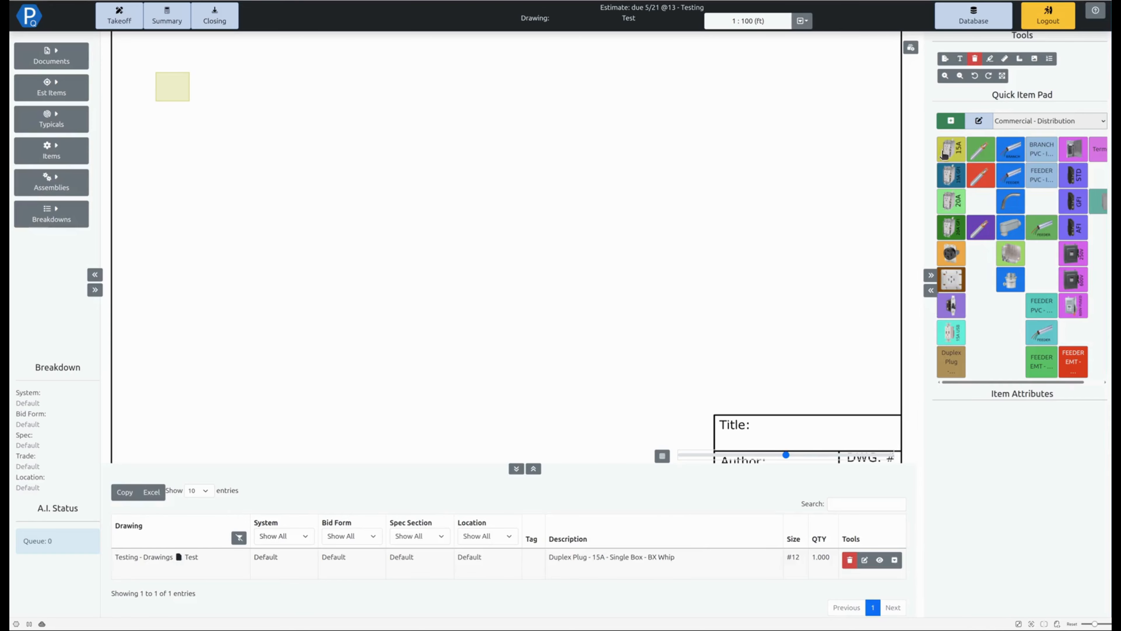
Edit a new 15A duplex plug's assembly, adding 3/4" EMT - Conduit - Bare Galvanized with quantity =[quantity]*10ft
left_click(958, 155)
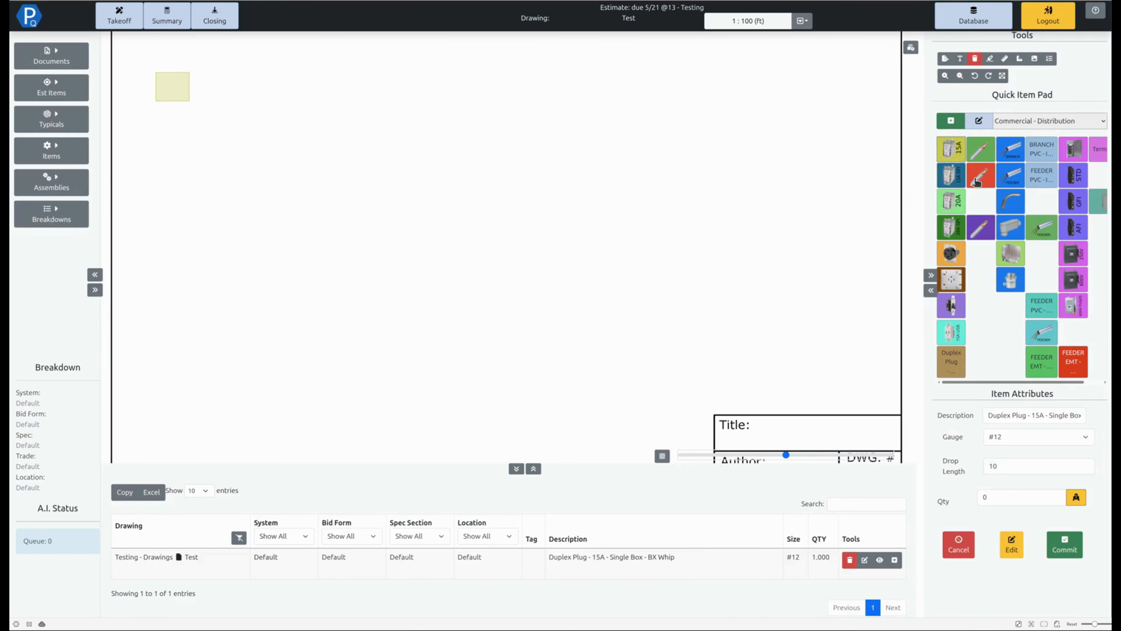
left_click(1012, 552)
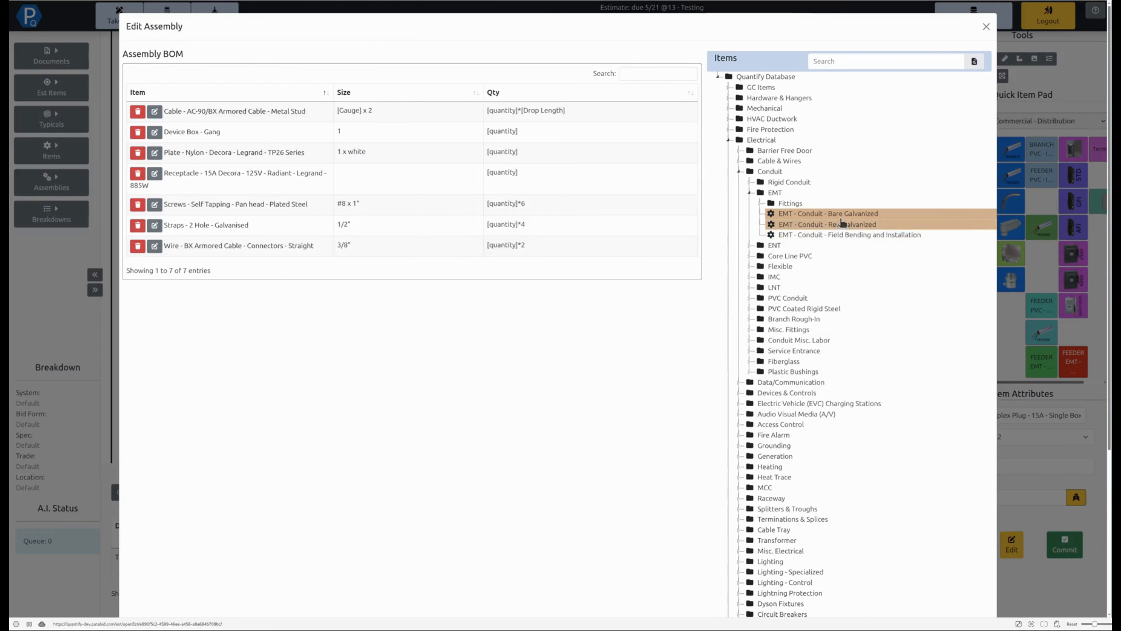
left_click(830, 213)
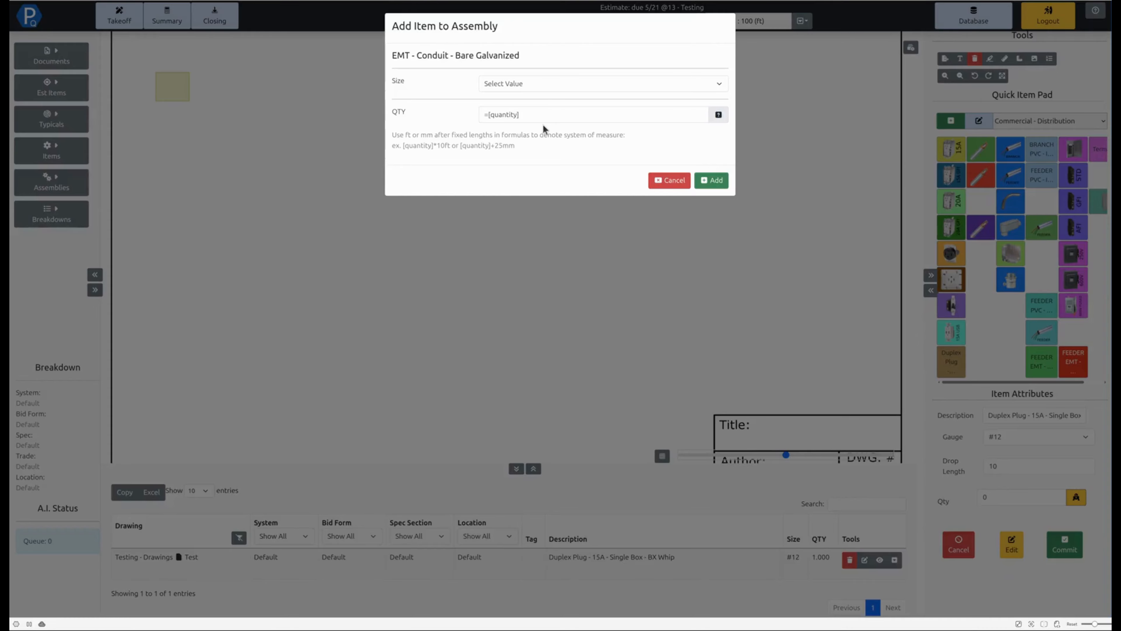
left_click(570, 87)
left_click(538, 141)
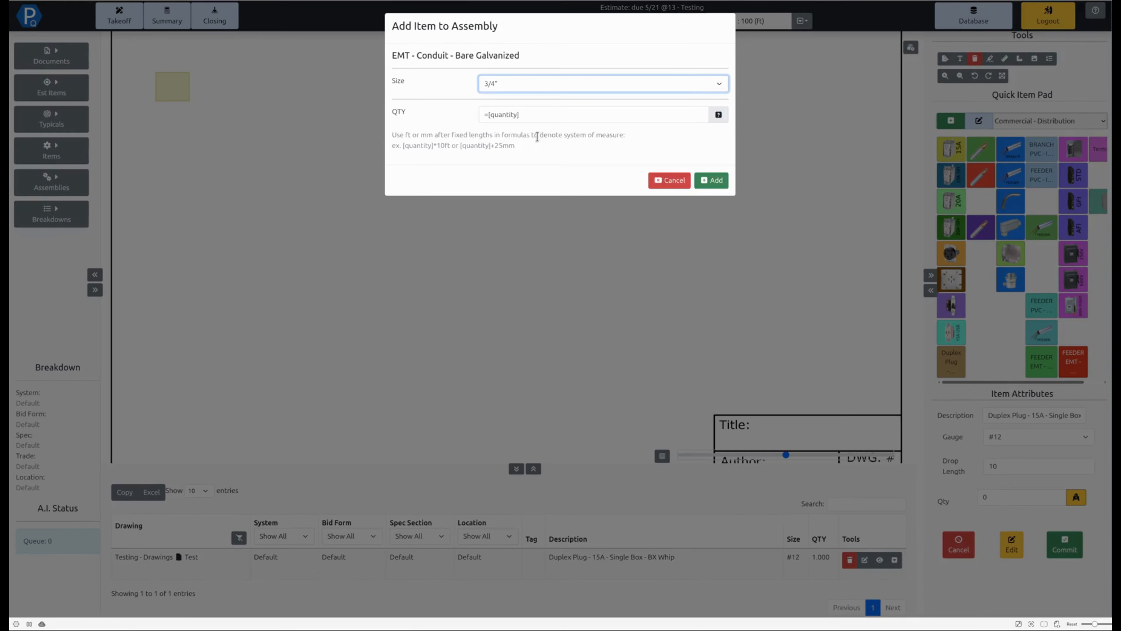
left_click(539, 114)
type("*10ft")
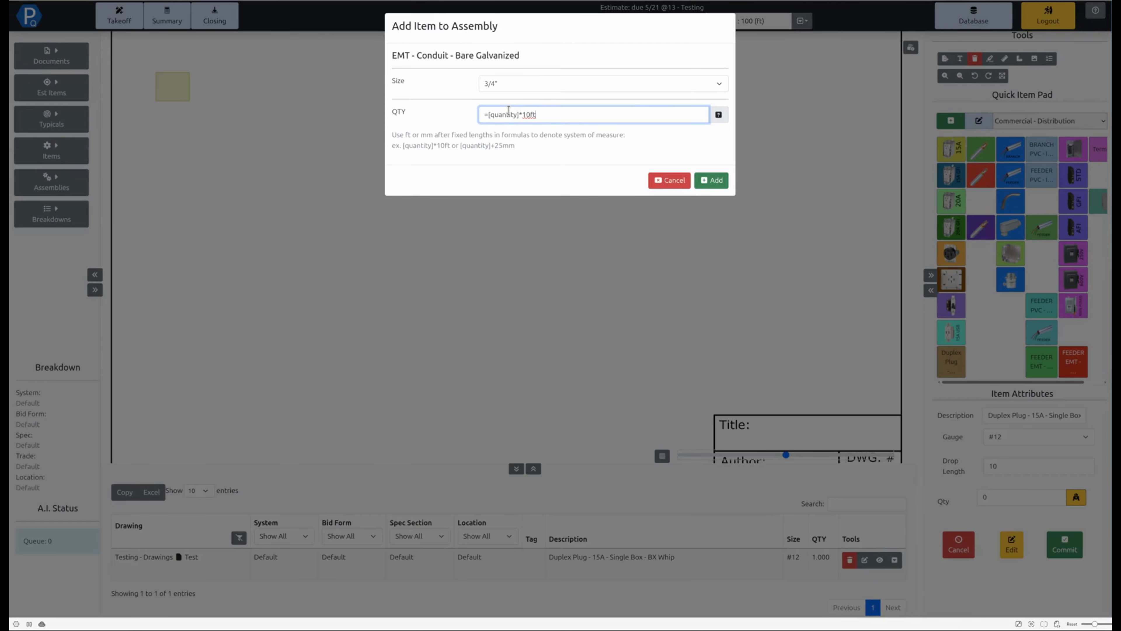
left_click(711, 180)
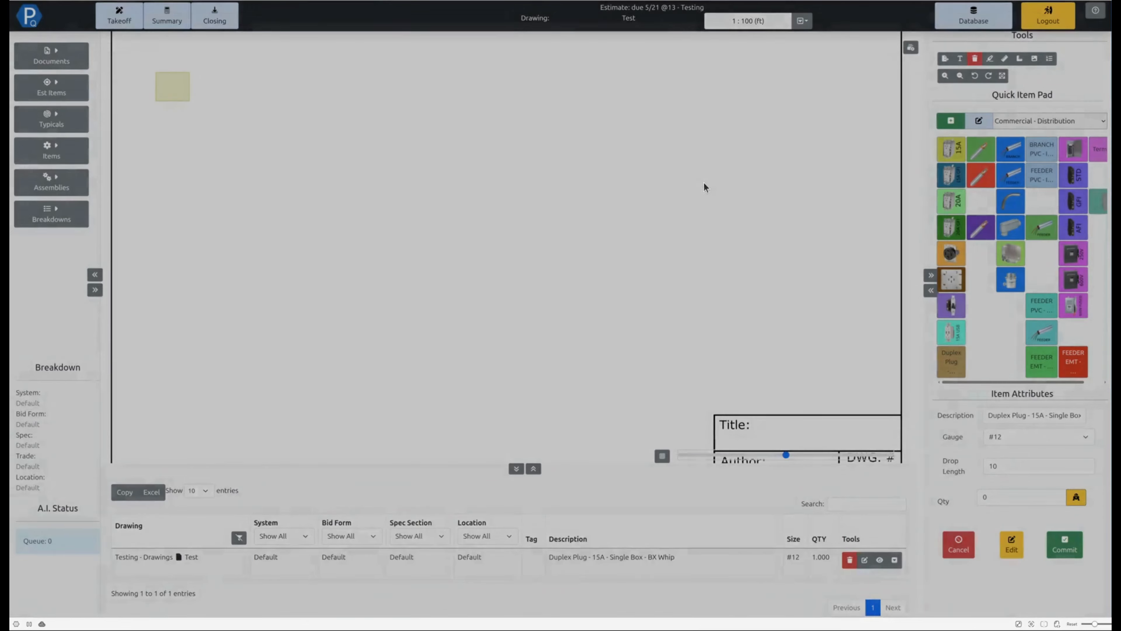
left_click_drag(166, 111, 508, 110)
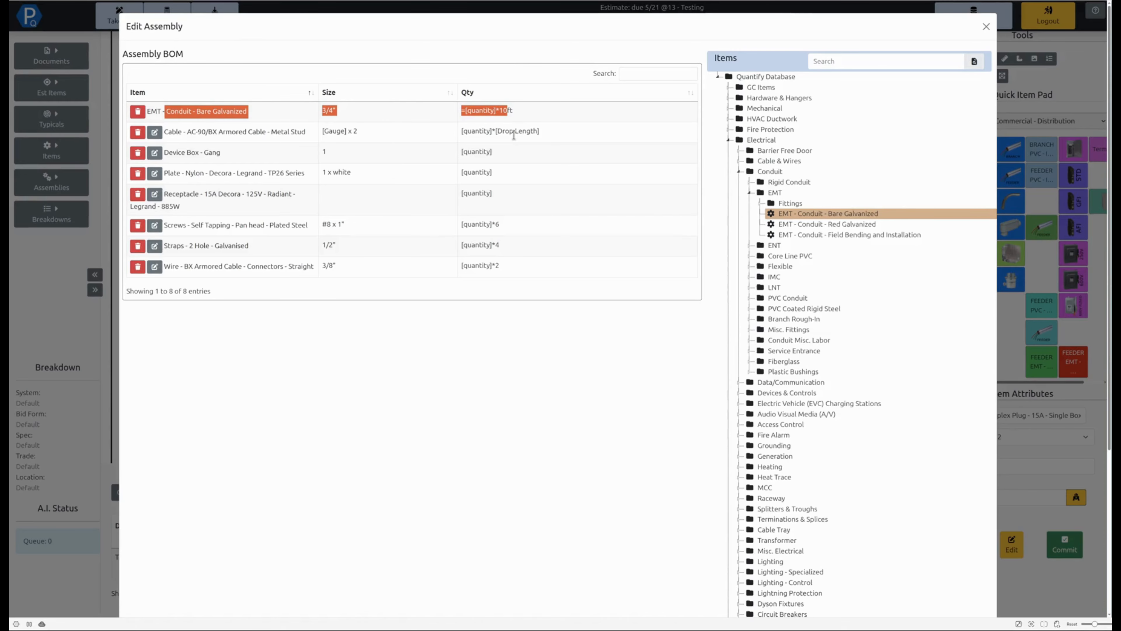
left_click(514, 136)
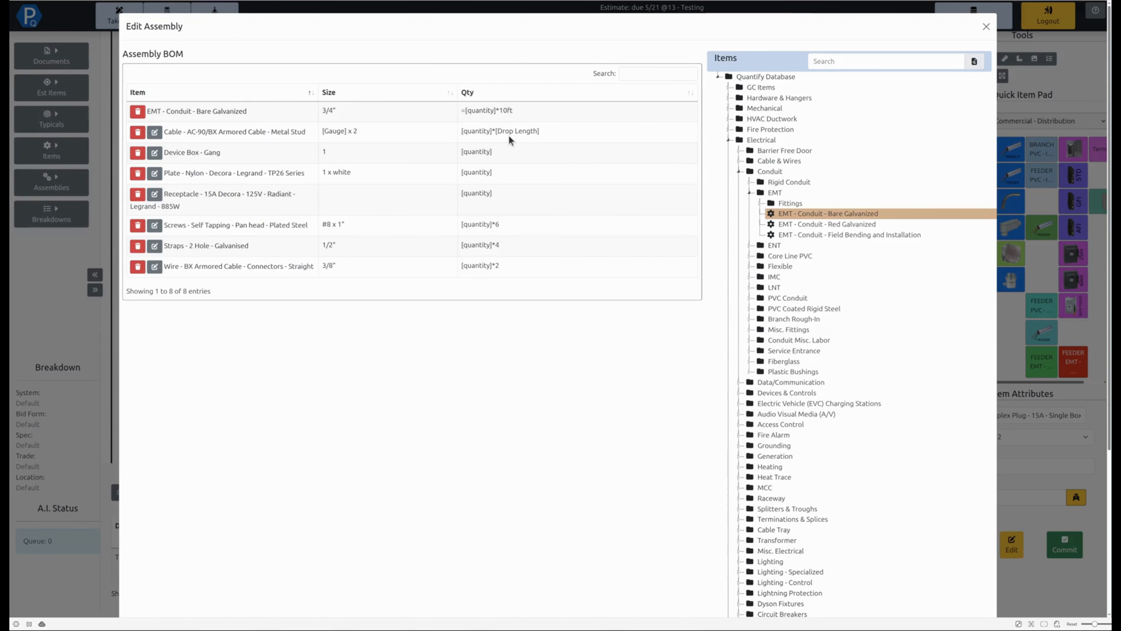
left_click(985, 28)
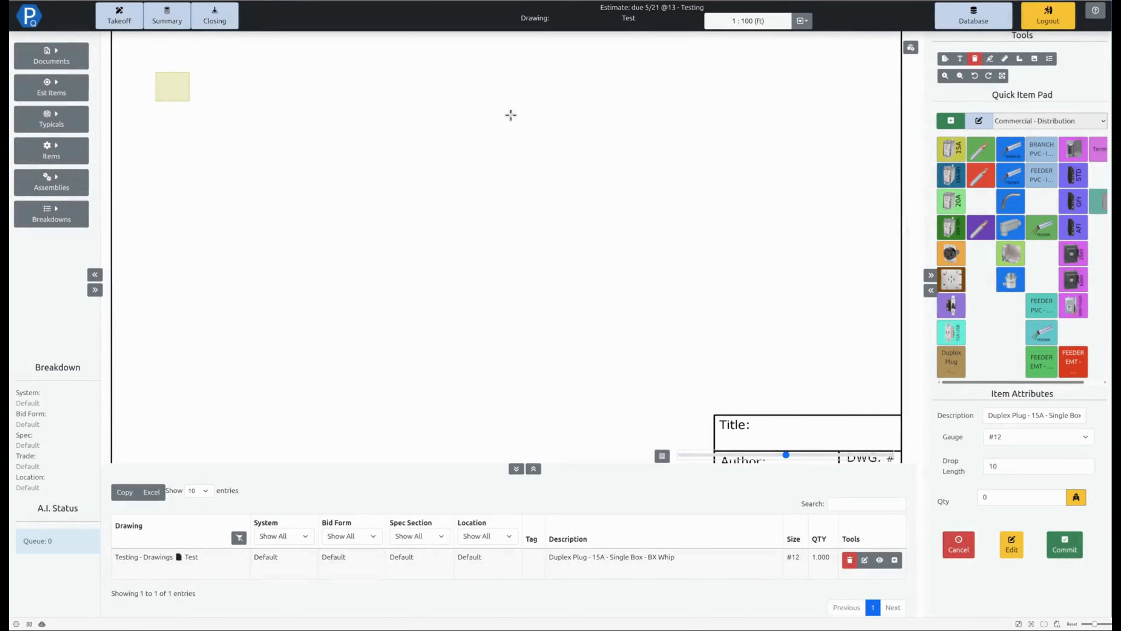
Place two of the modified duplex plugs side by side near the top of the drawing and commit them
left_click(362, 80)
left_click(406, 83)
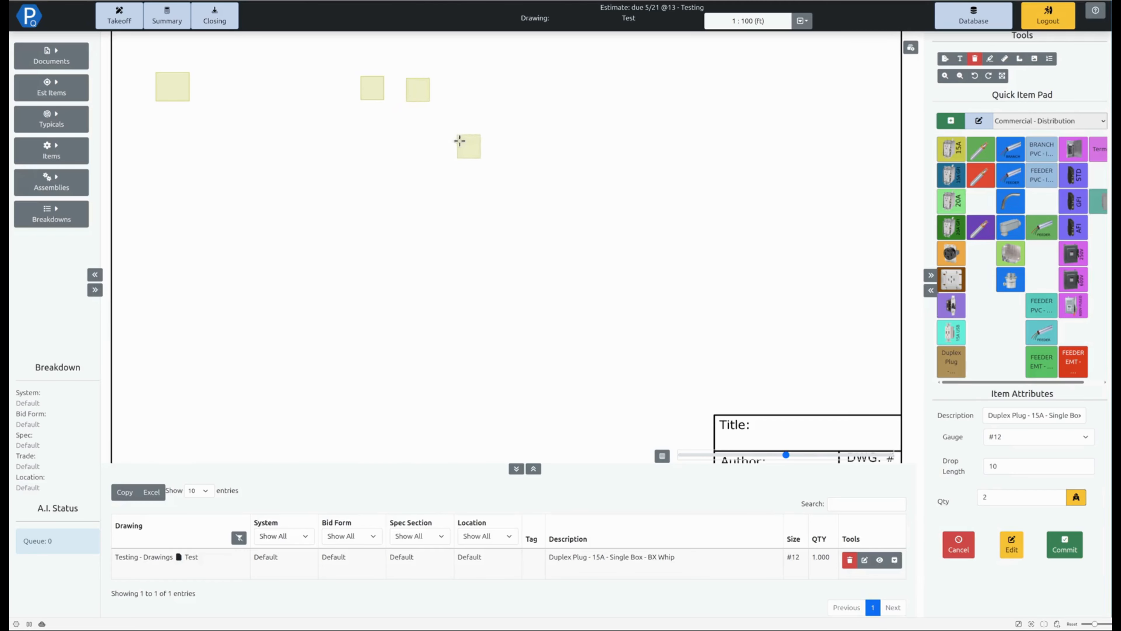
right_click(587, 108)
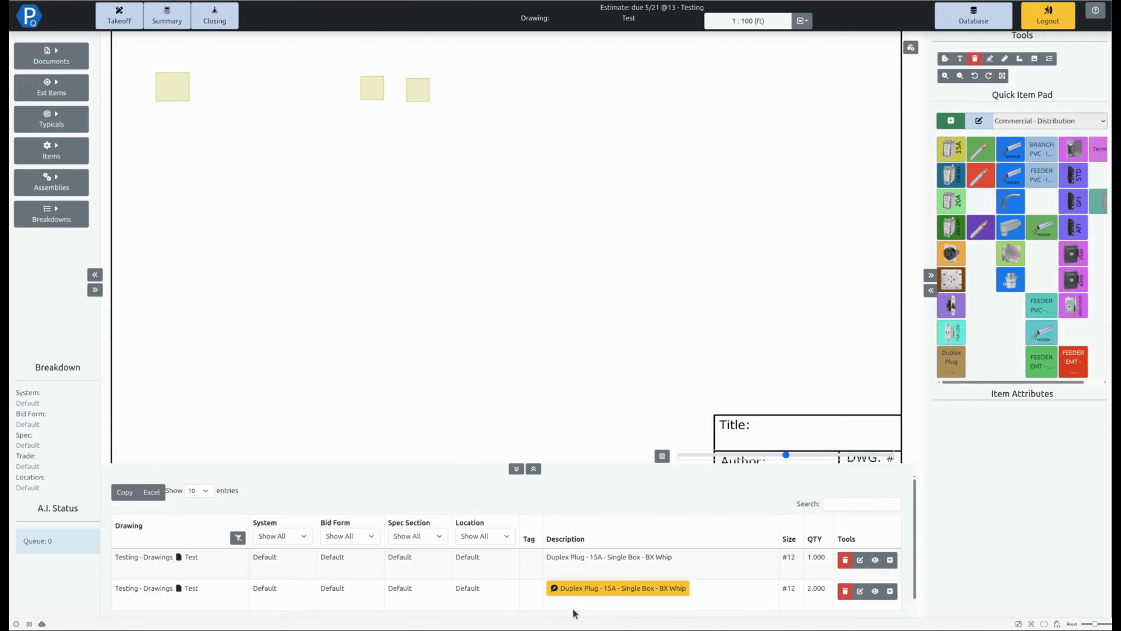
Enlarge the audit trail and examine the item breakdown of the two-plug entry
left_click(533, 468)
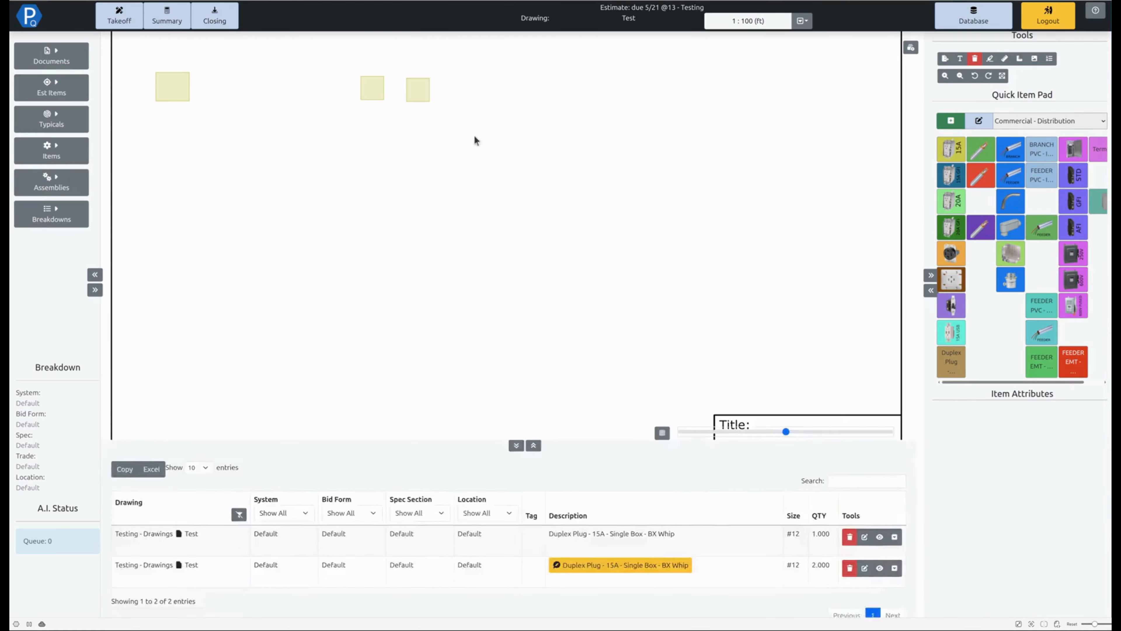
left_click(896, 223)
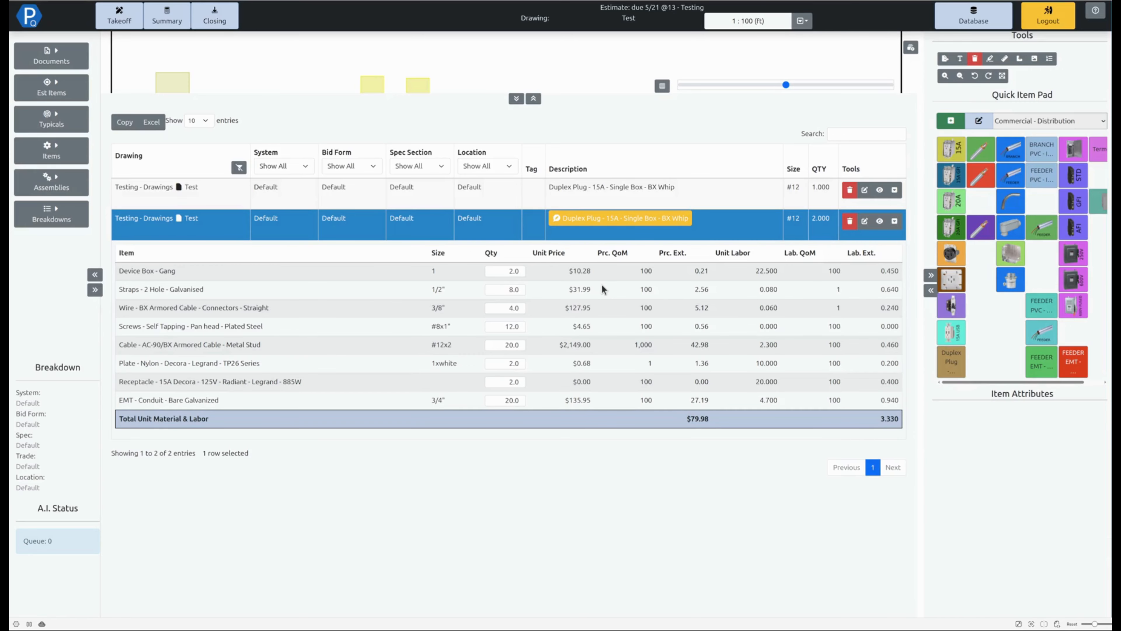
left_click(894, 220)
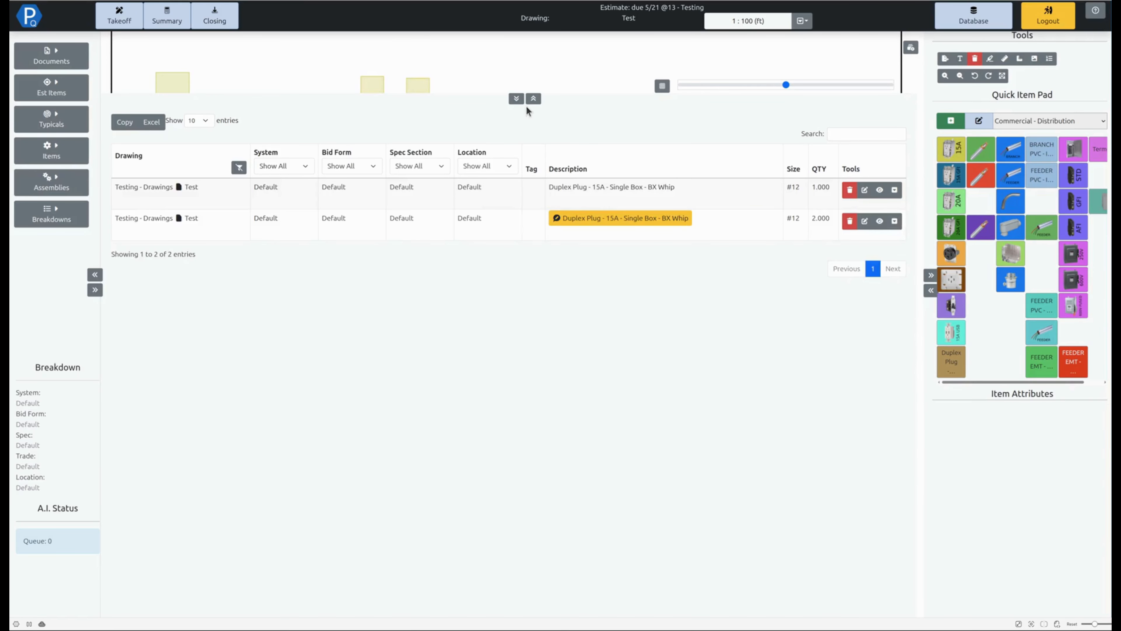
left_click(517, 99)
Place another standard 15A duplex plug beside the two modified ones on the drawing
left_click(954, 152)
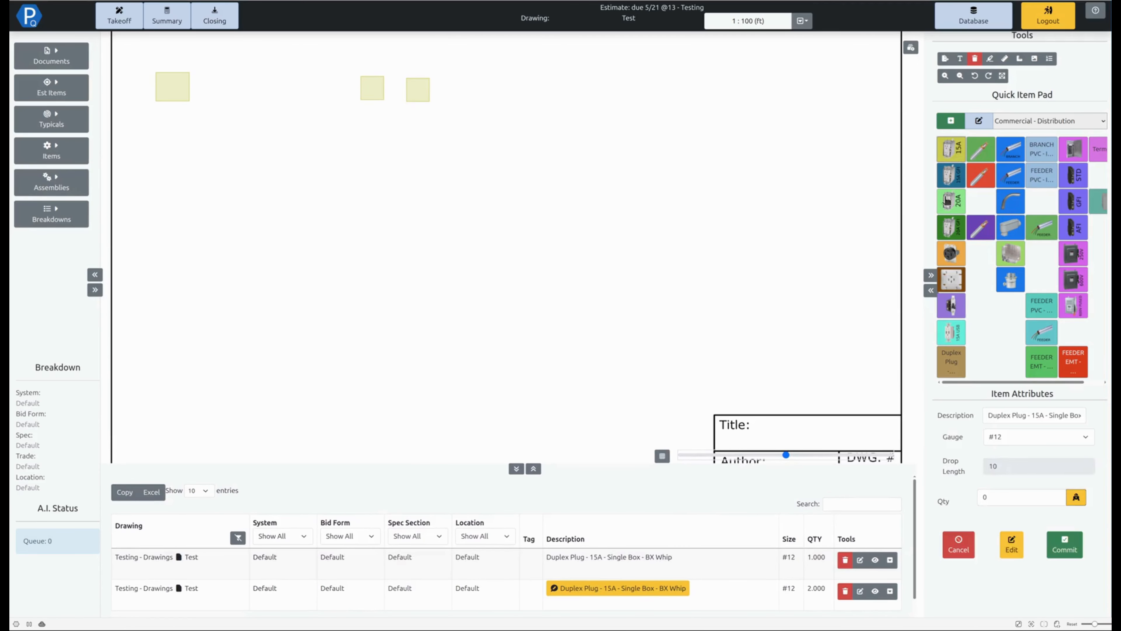
left_click_drag(508, 86, 550, 118)
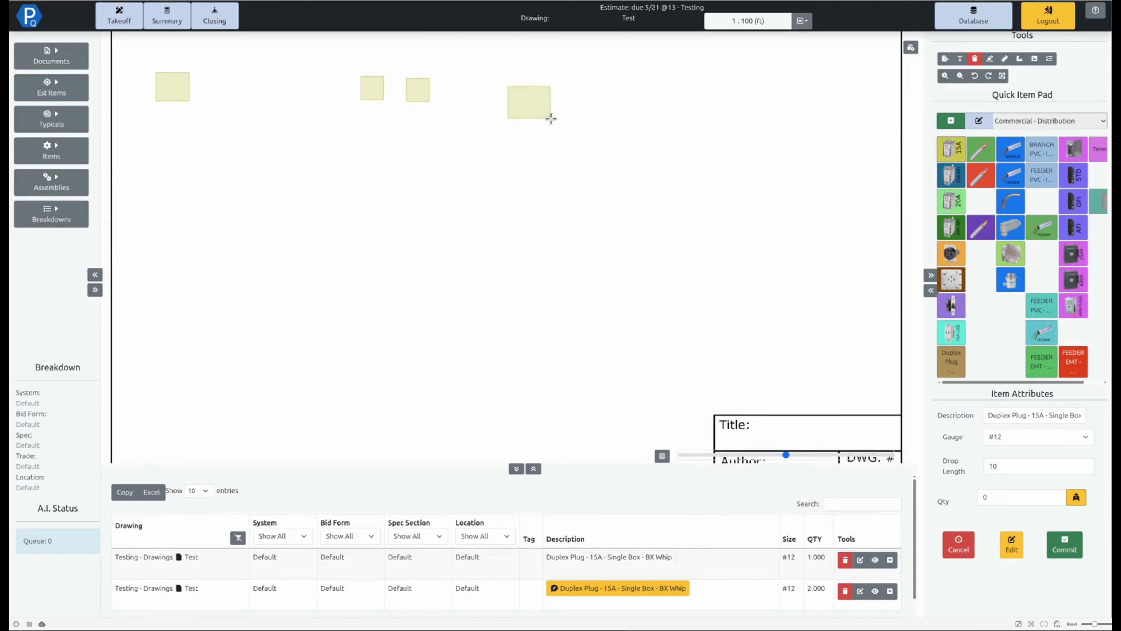
key("Escape")
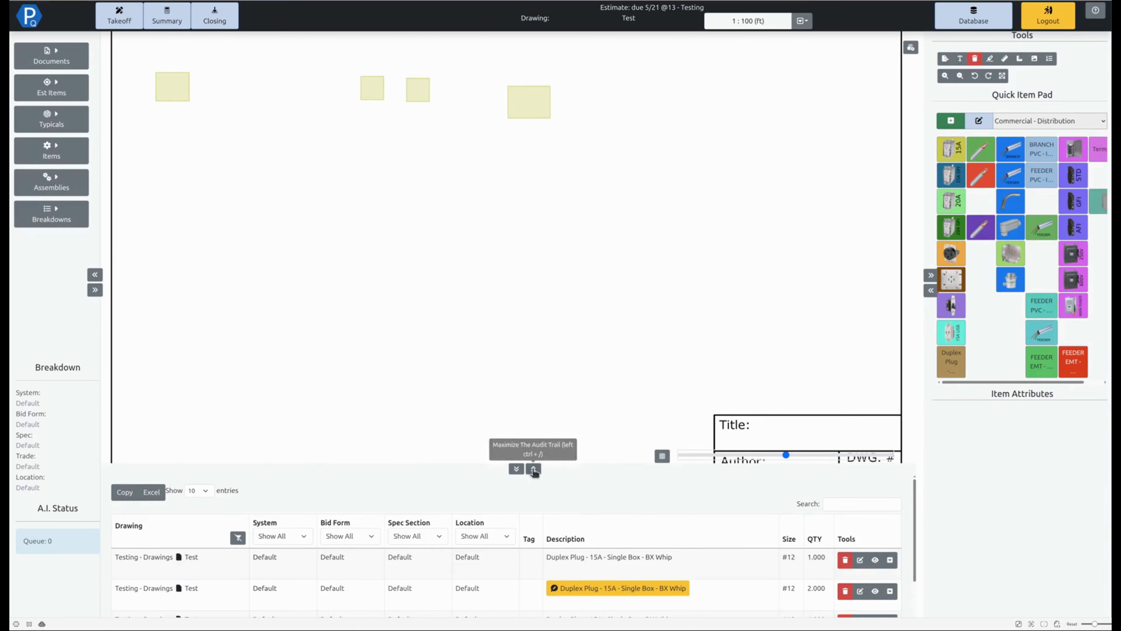
In the newest duplex plug entry's breakdown, set the AC-90/BX armored cable quantity to 25
left_click(516, 468)
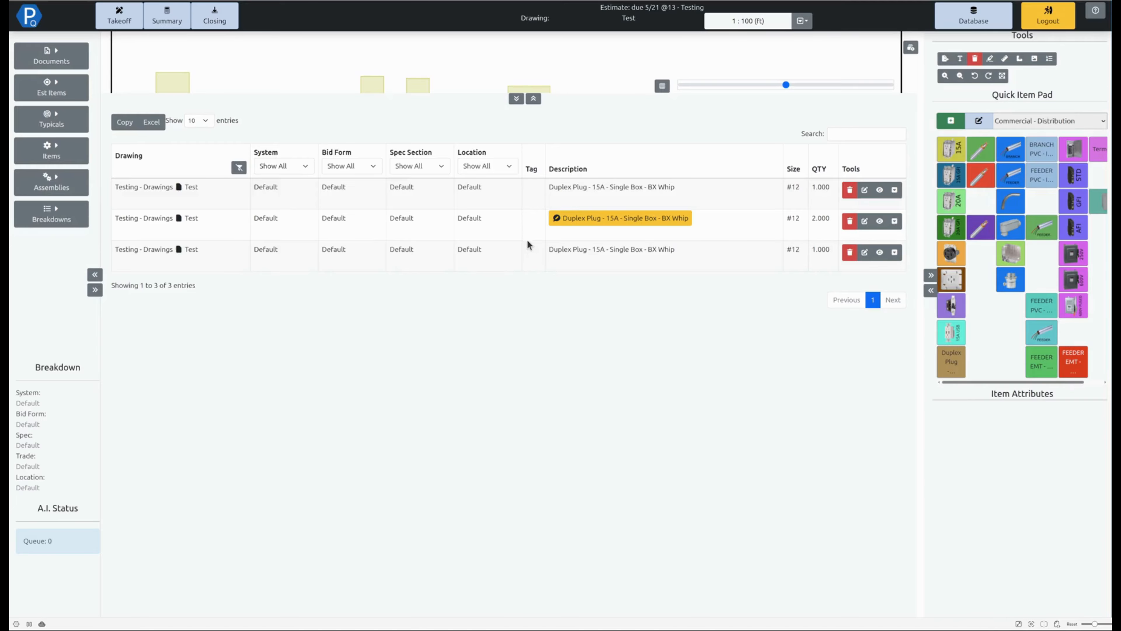
left_click(894, 254)
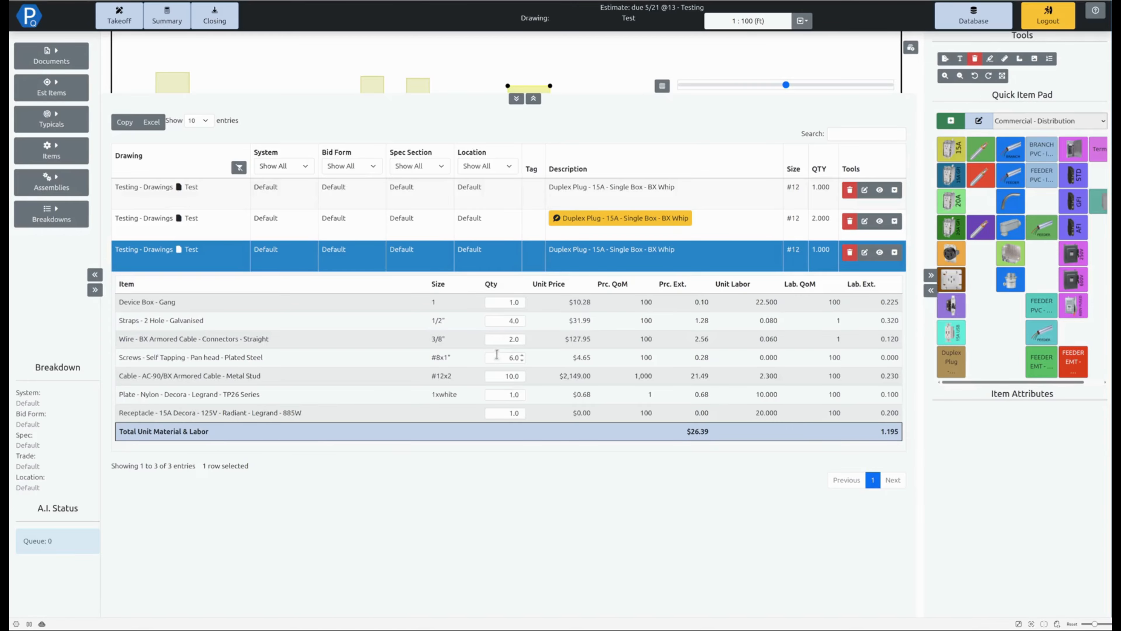
left_click(499, 377)
type("25")
key("Return")
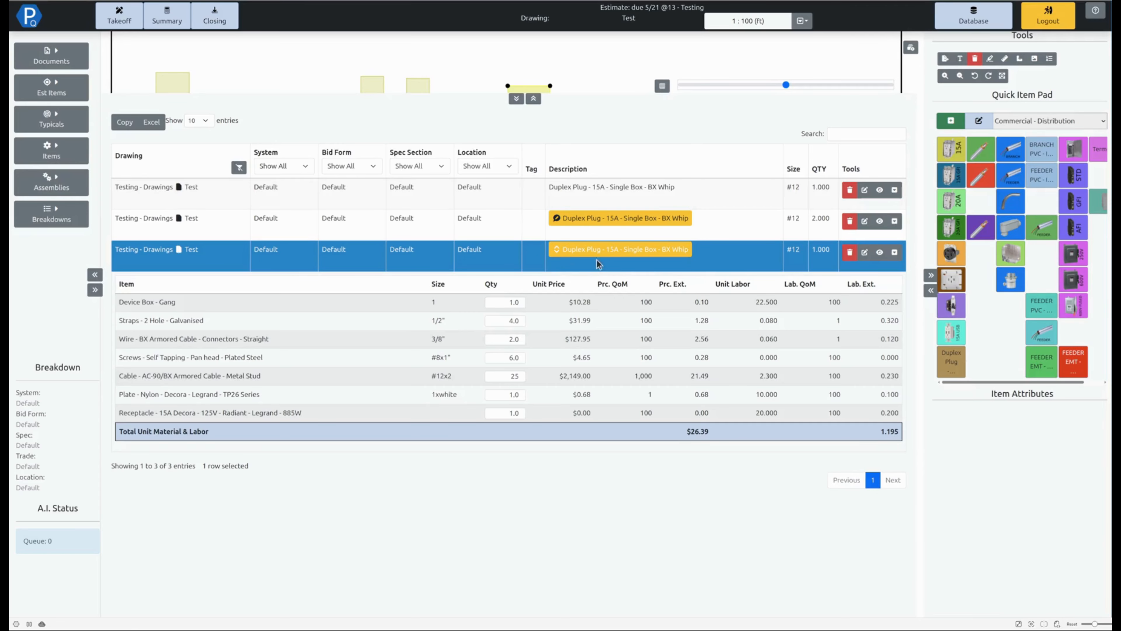
left_click(895, 253)
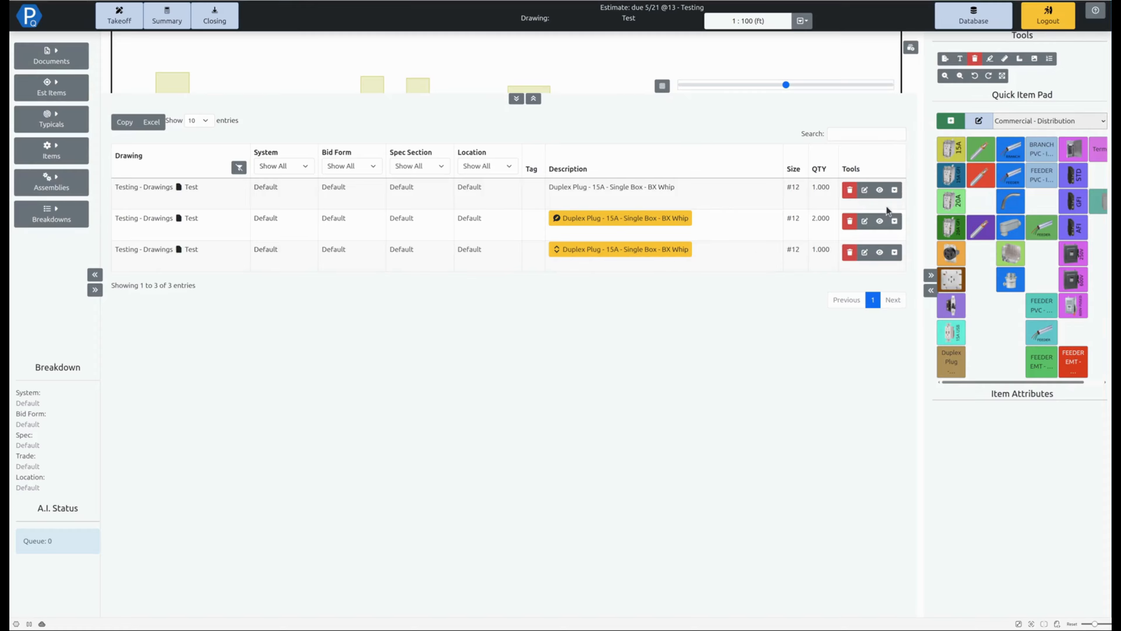
In the two-plug entry's breakdown, set the bare galvanized EMT conduit quantity to 25 and reload the page
left_click(895, 221)
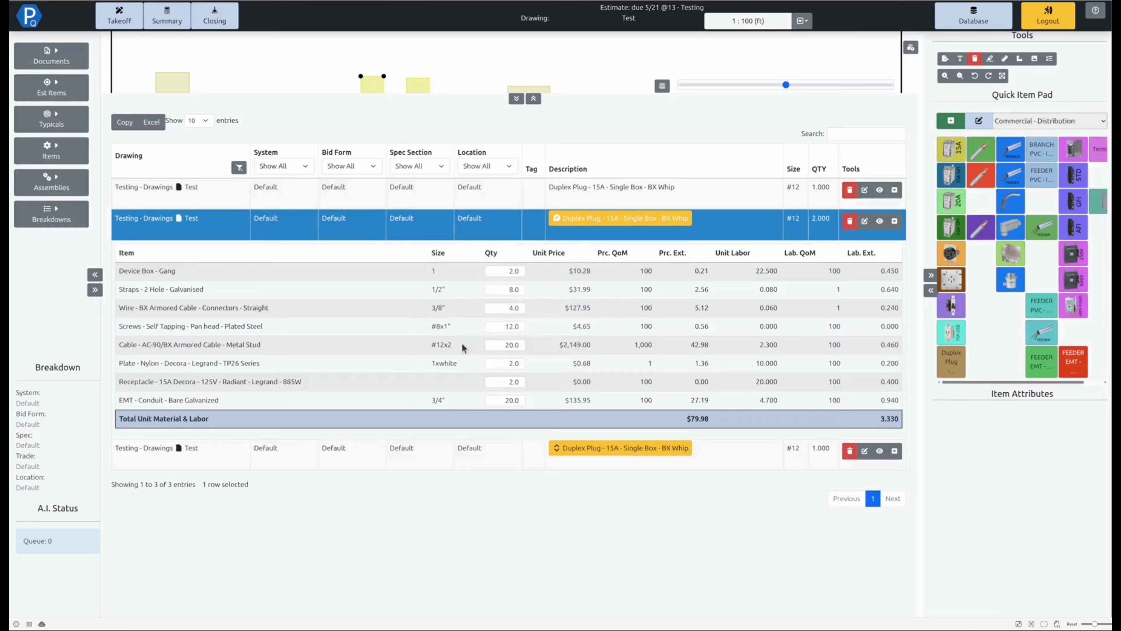
left_click(507, 399)
double_click(508, 400)
type("25")
left_click(627, 394)
key("F5")
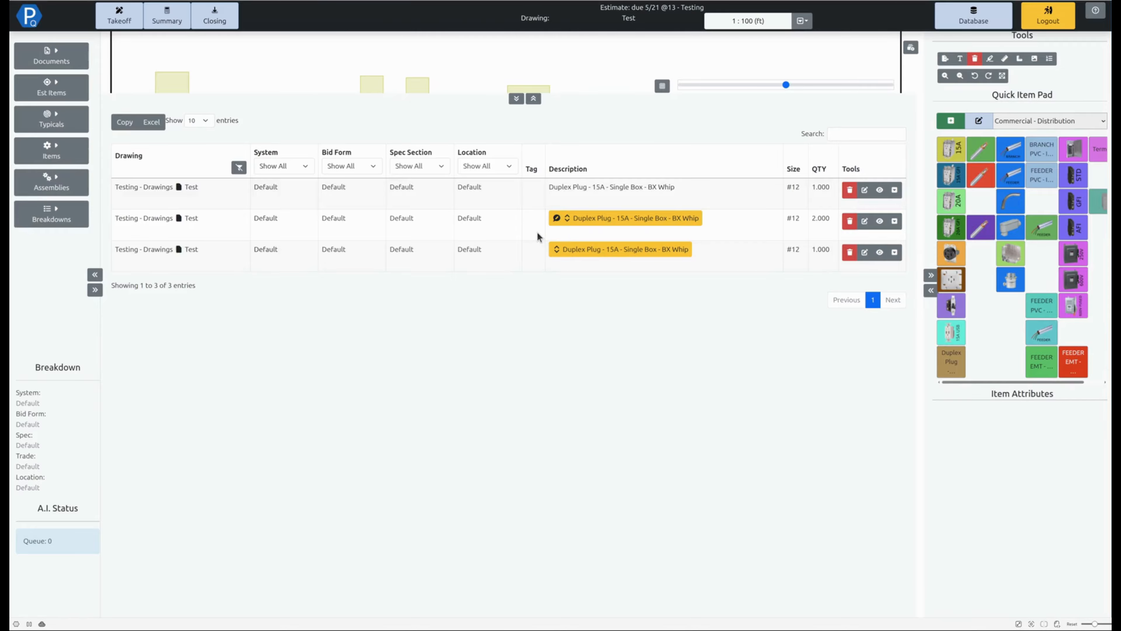
Run Assembly Refresh on the duplex plug entries with overridden item quantities and restore the drawing view
left_click(608, 232)
left_click(517, 263, "shift")
left_click(499, 229)
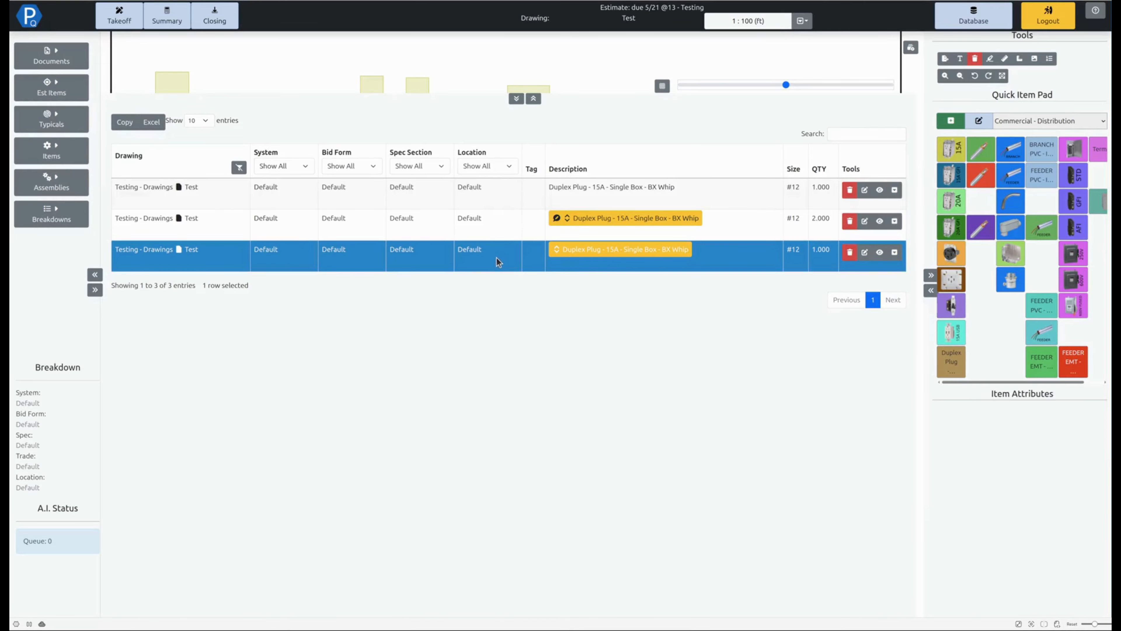
right_click(483, 255)
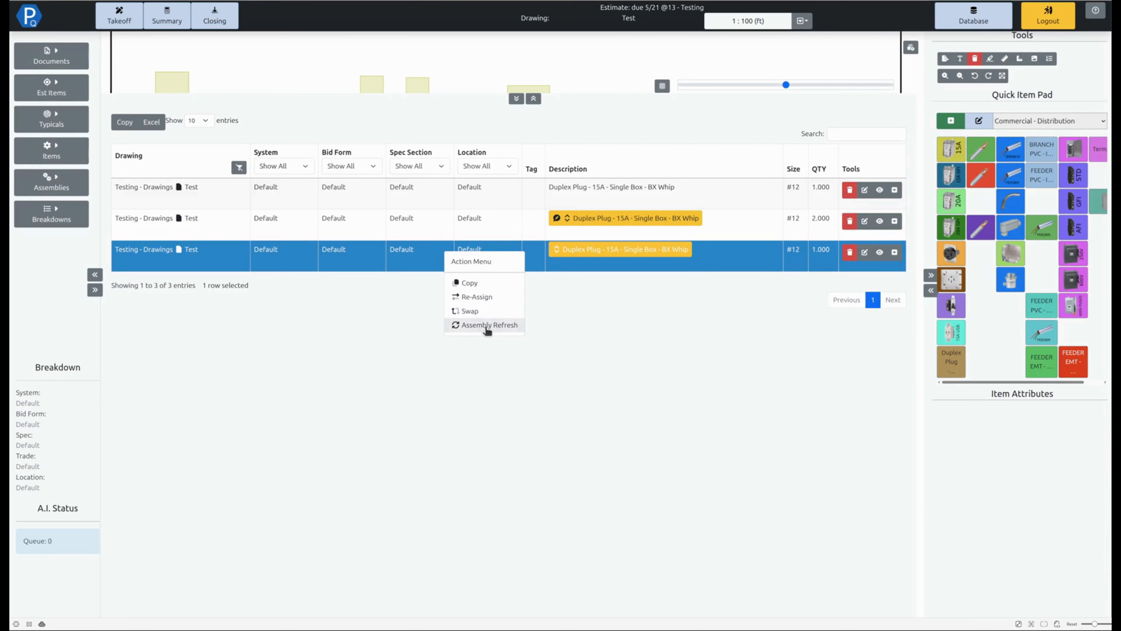
left_click(588, 341)
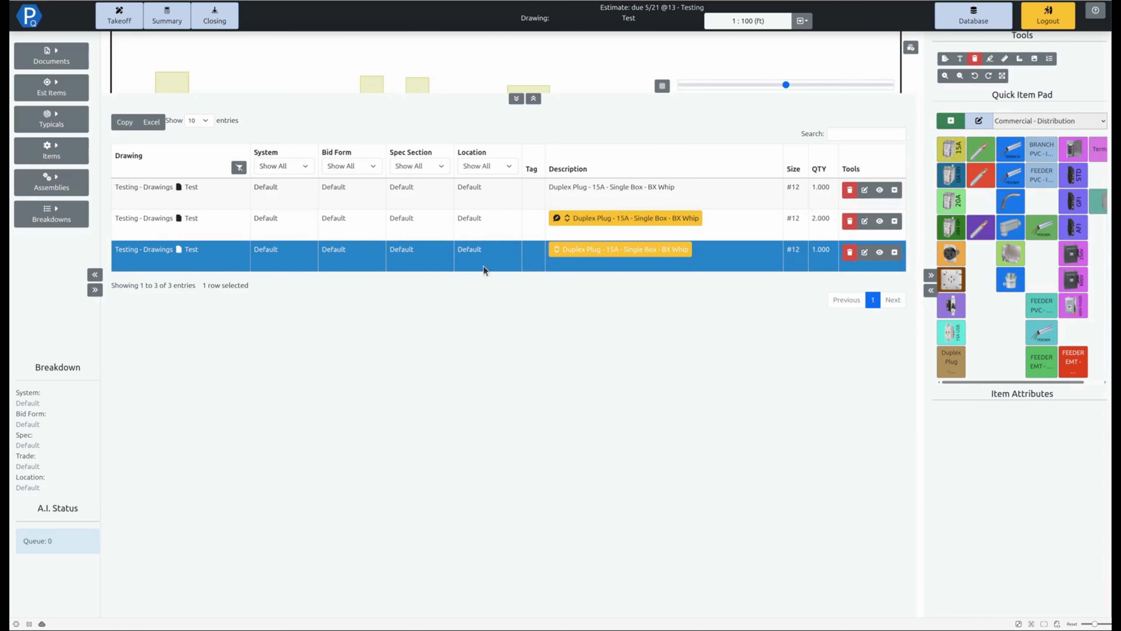
right_click(485, 253)
left_click(495, 323)
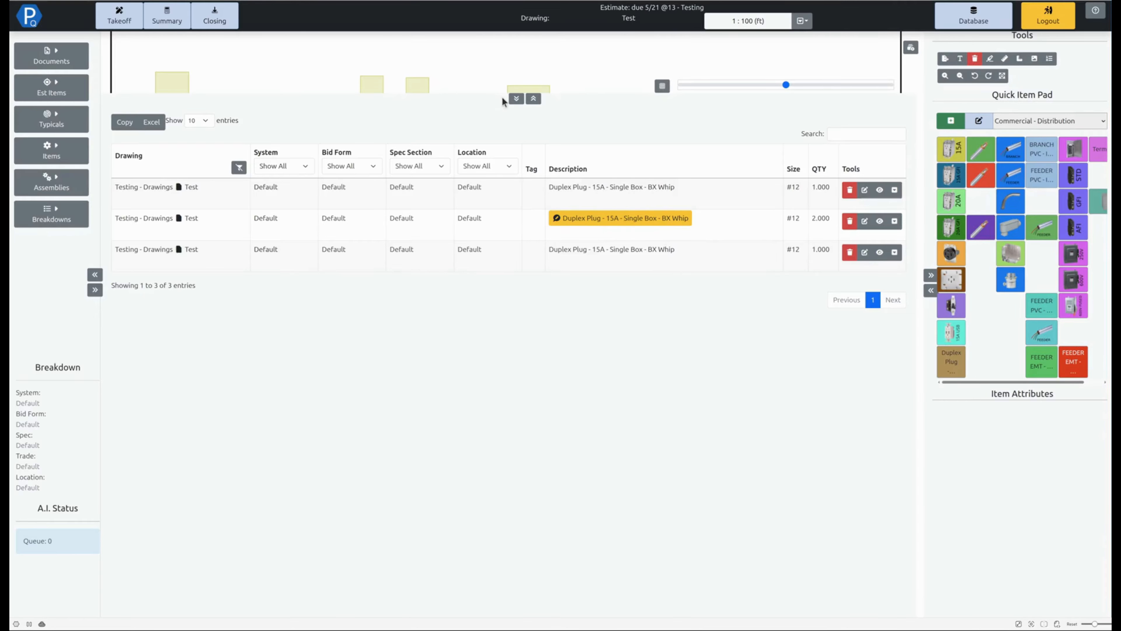
left_click(516, 98)
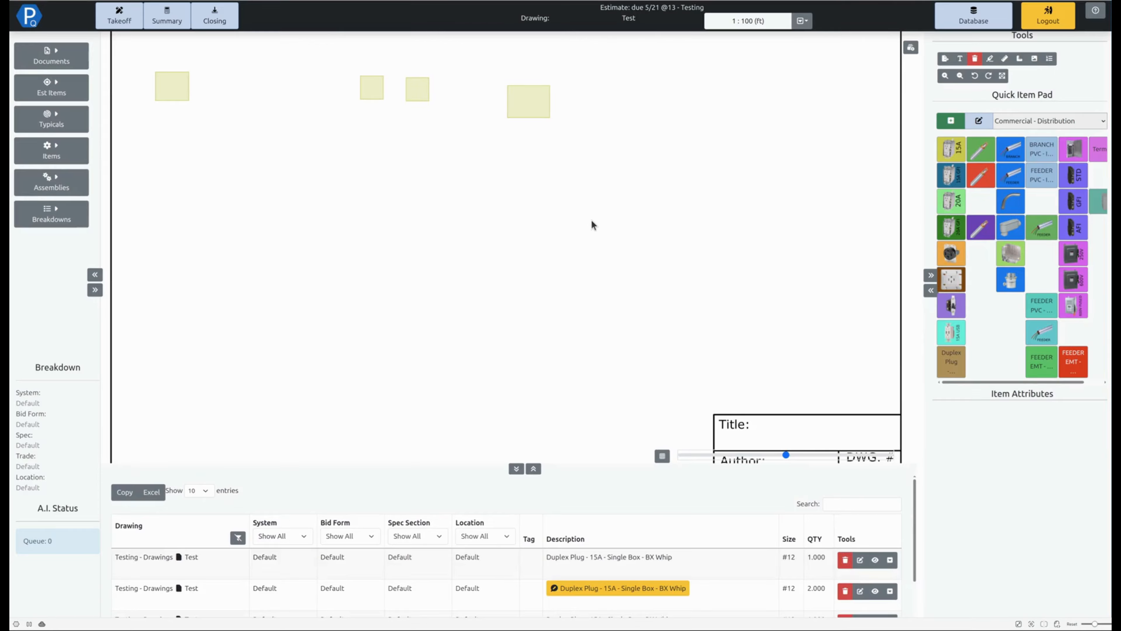